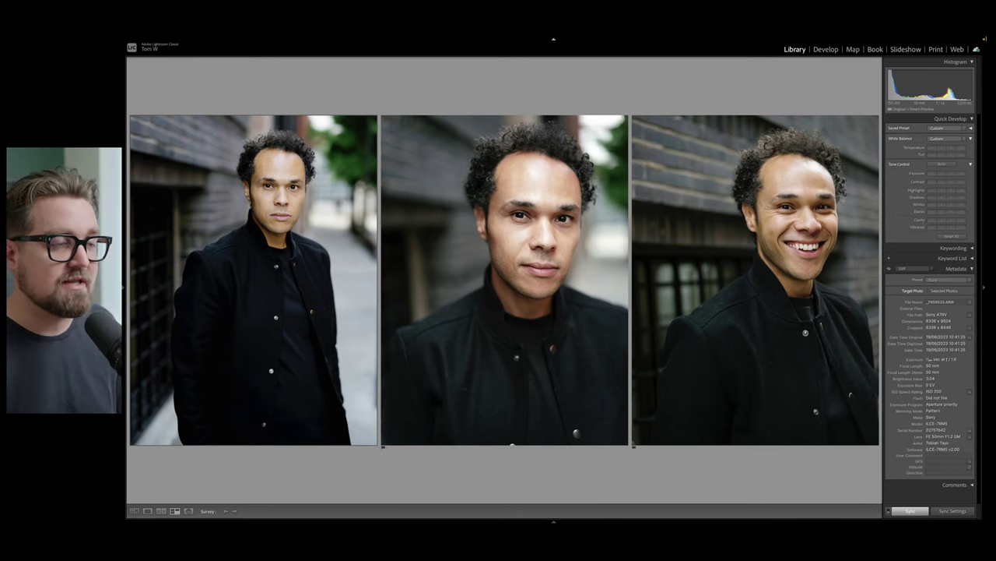
# - Step through the three selected portraits one at a time in Loupe view with the side panels hidden
pyautogui.click(325, 204)
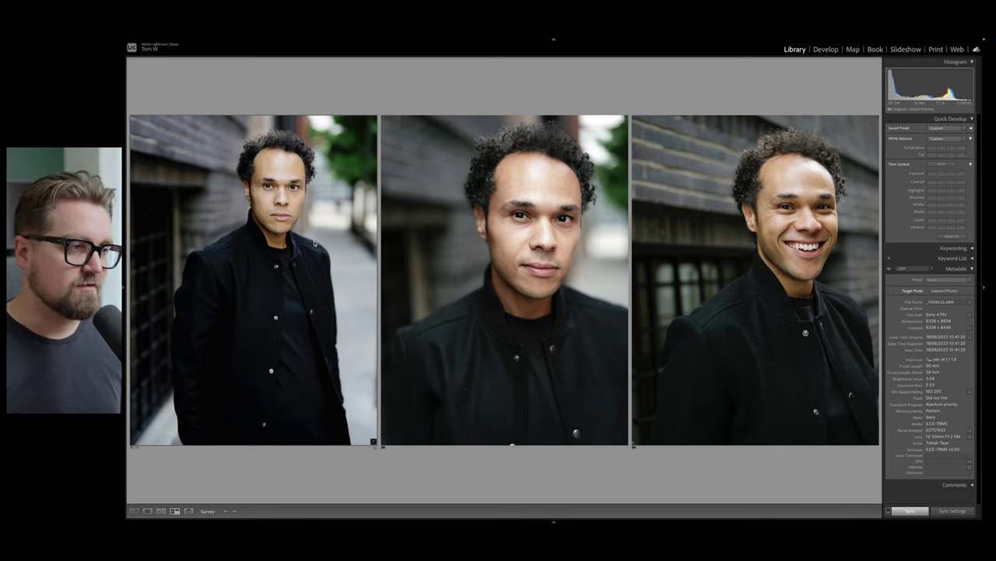
pyautogui.press('e')
pyautogui.press('Tab')
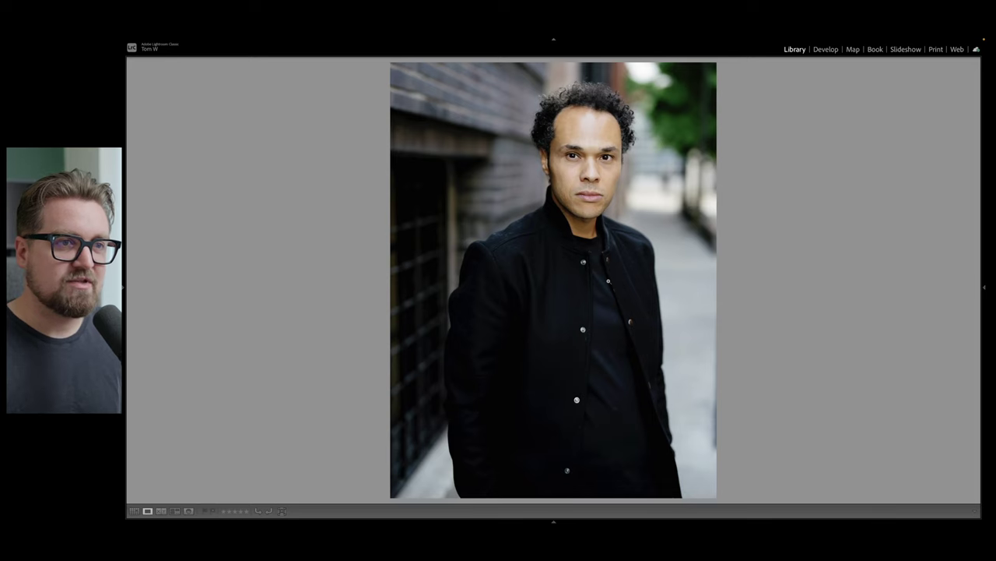
pyautogui.press('p')
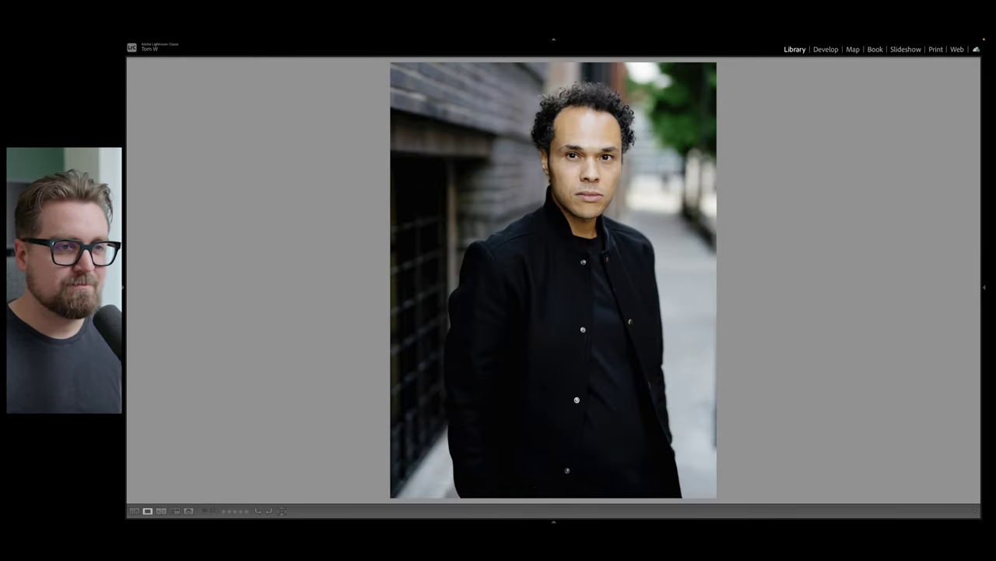
pyautogui.press('Right')
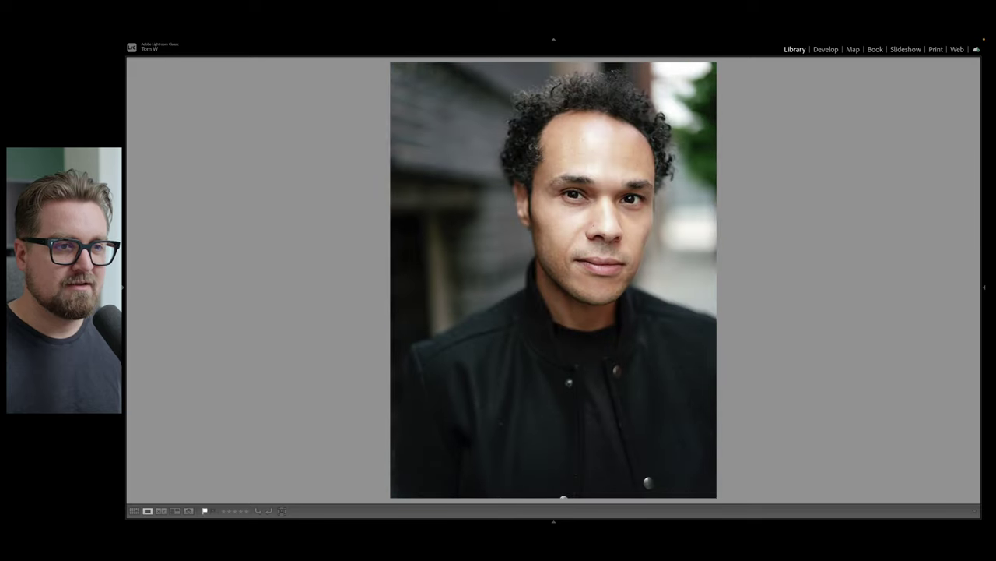
pyautogui.press('Right')
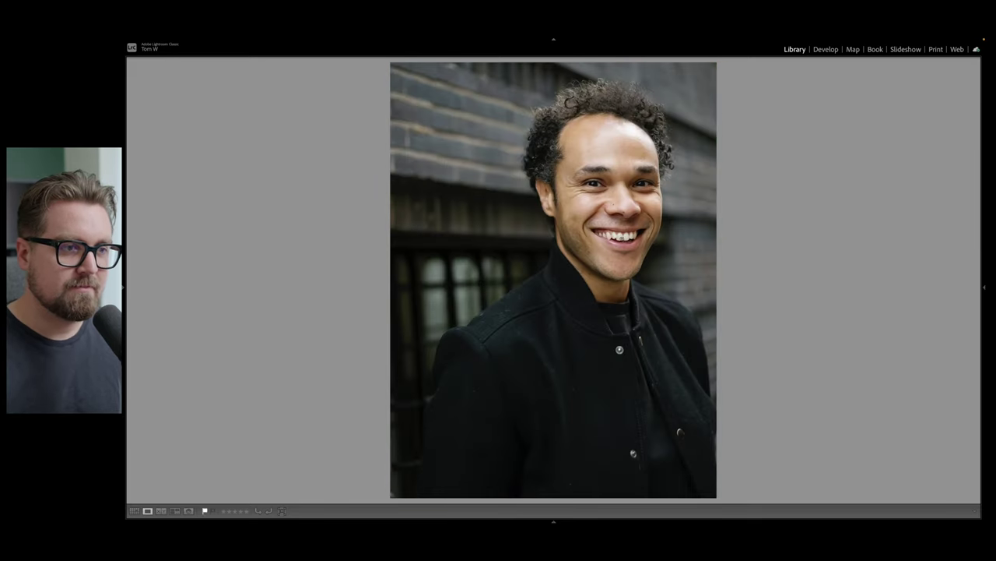
pyautogui.press('n')
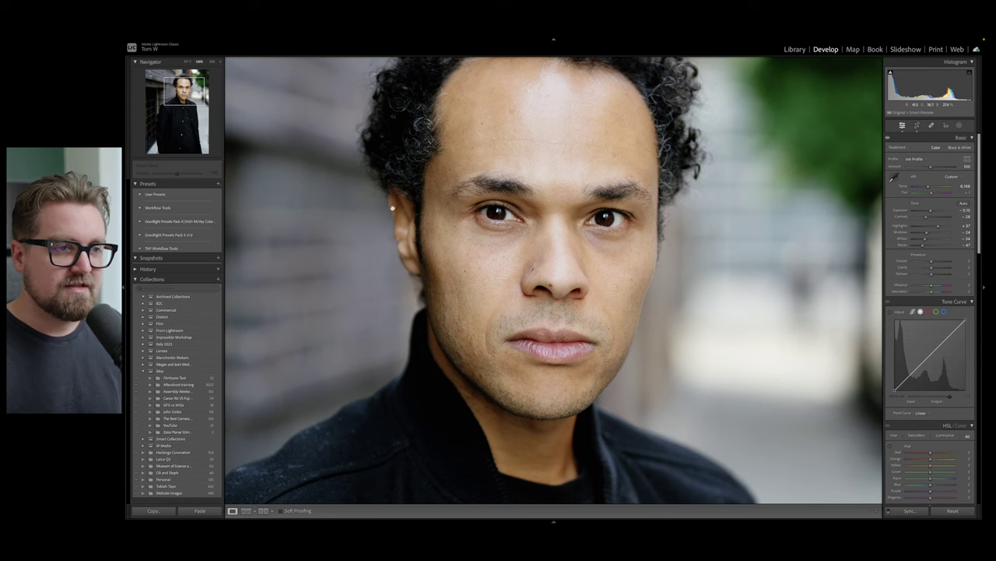
# - Examine the facial detail and skin tones of the half-length standing portrait in Develop at close zoom
pyautogui.moveTo(392, 208); pyautogui.dragTo(544, 187)
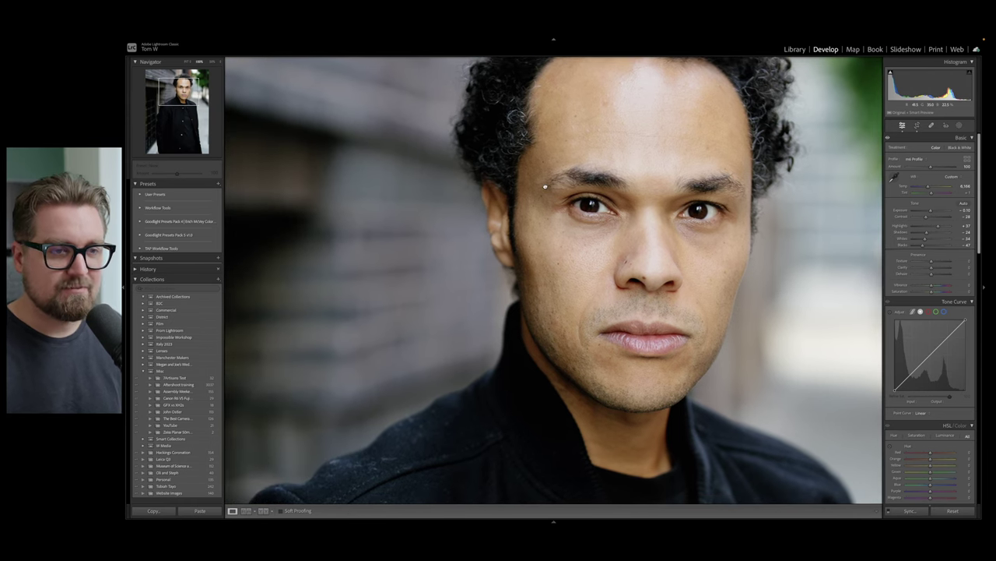
pyautogui.moveTo(663, 275); pyautogui.dragTo(647, 274)
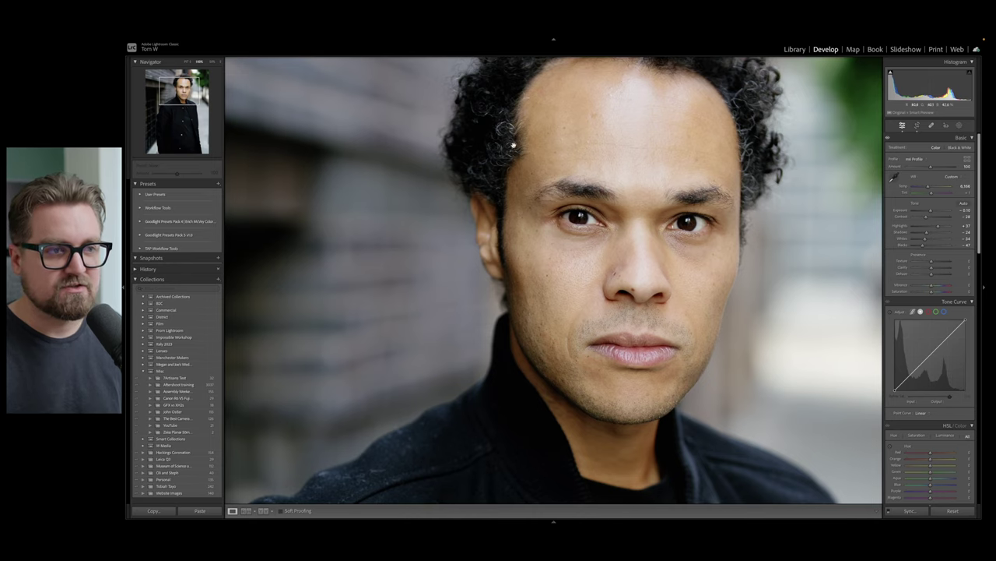
pyautogui.click(603, 208)
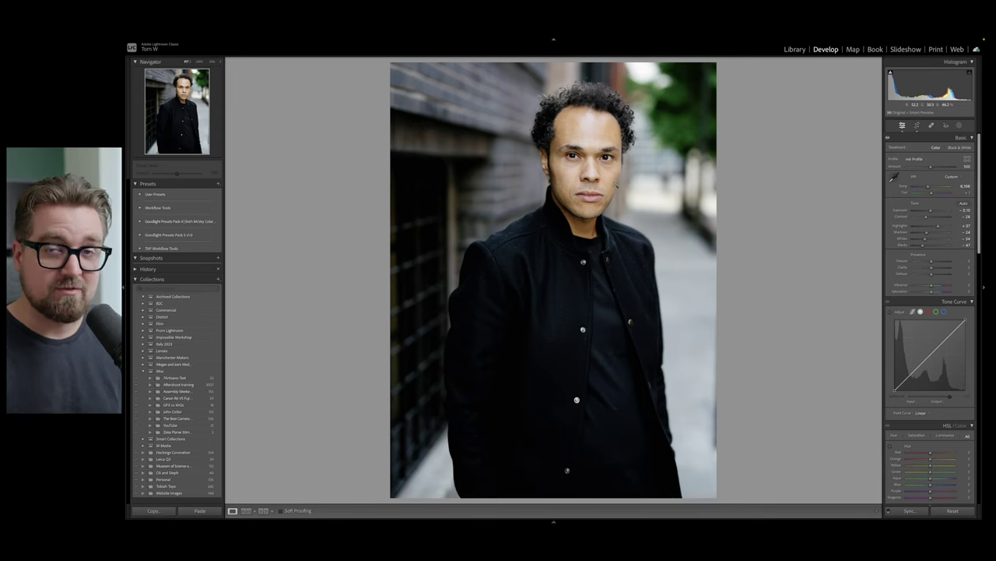
pyautogui.click(615, 184)
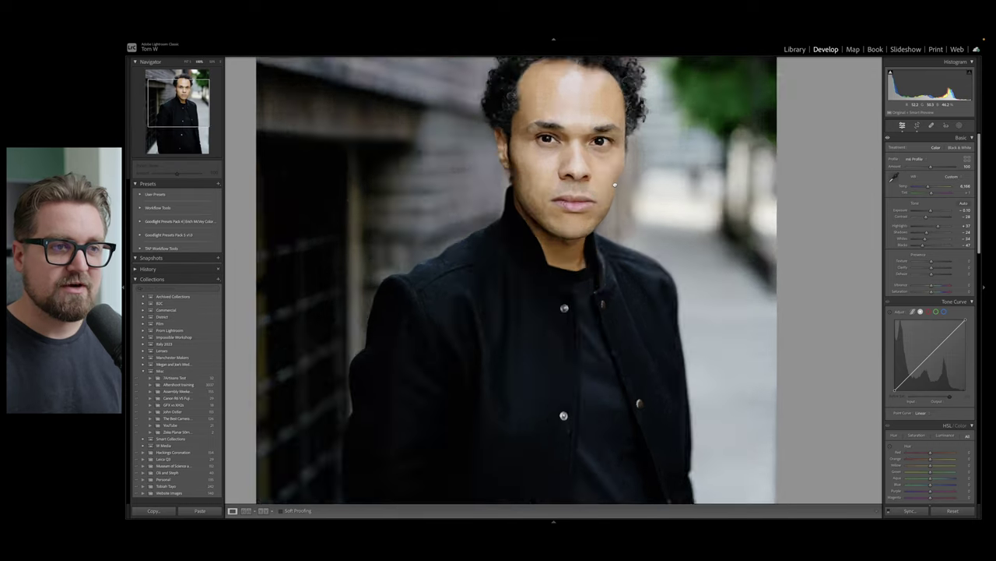
pyautogui.moveTo(615, 184); pyautogui.dragTo(696, 369)
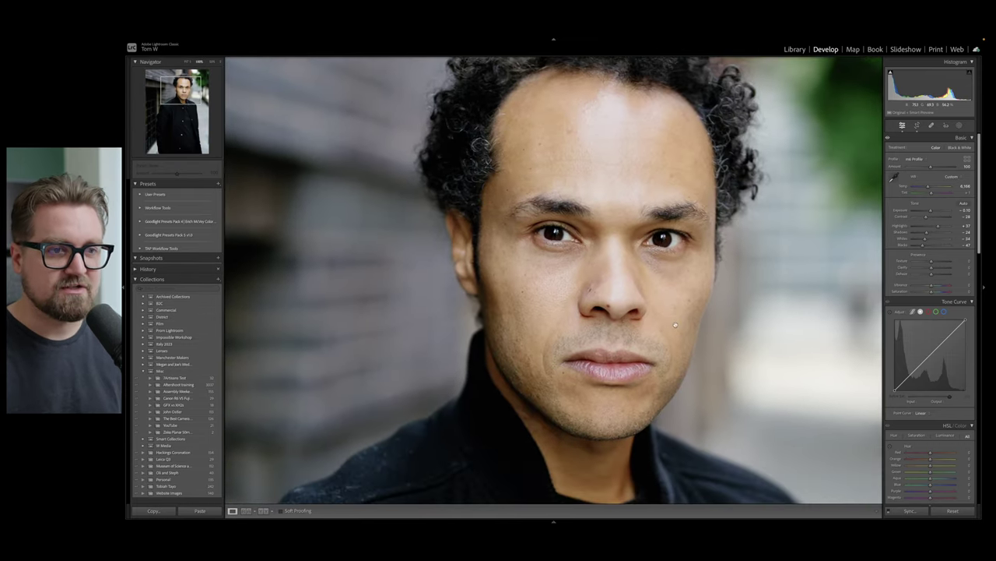
pyautogui.click(676, 321)
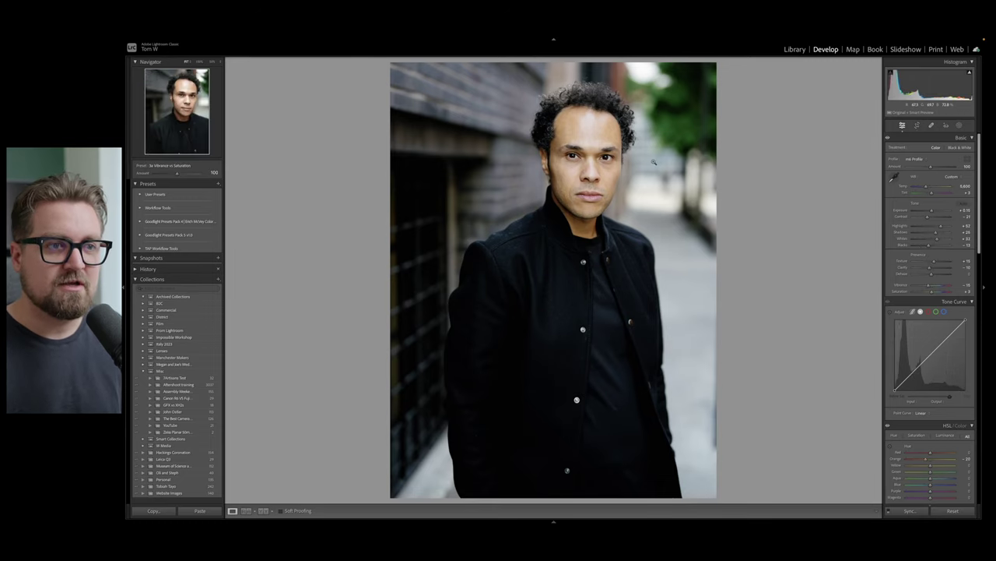
# - Examine the eyes and cheek skin of the serious close-up portrait at magnified view
pyautogui.press('Right')
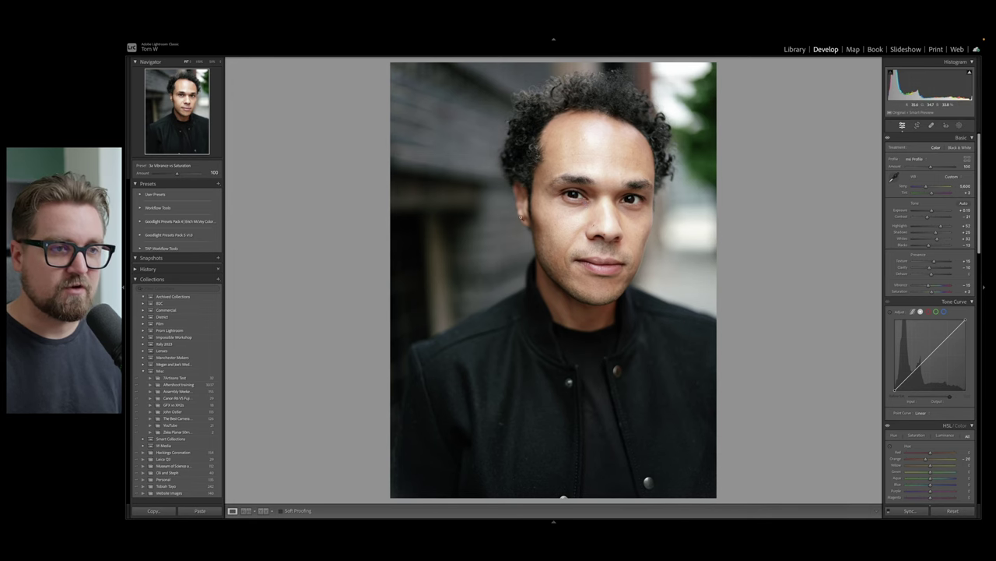
pyautogui.click(563, 206)
pyautogui.moveTo(543, 319); pyautogui.dragTo(702, 305)
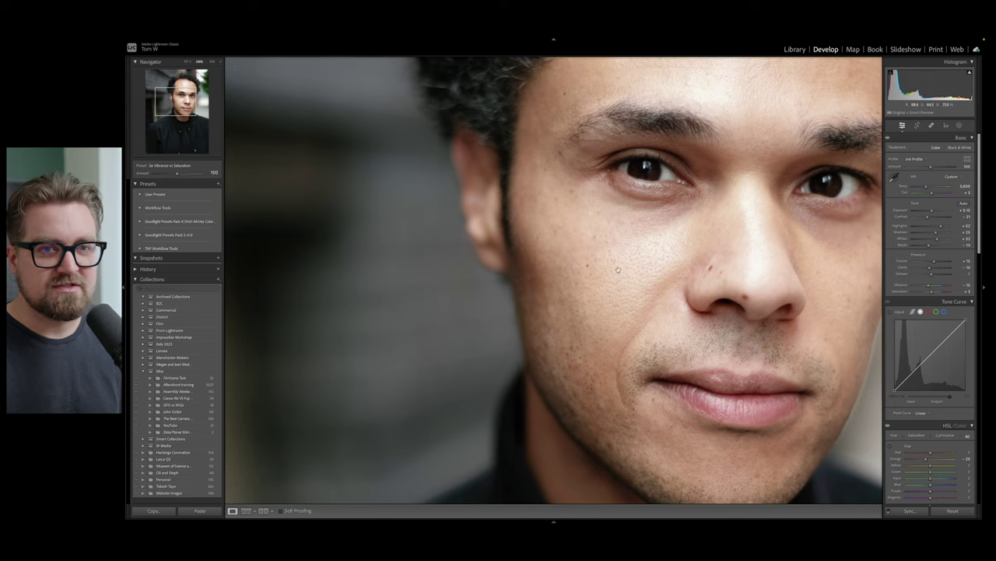
pyautogui.moveTo(670, 198); pyautogui.dragTo(646, 193)
pyautogui.click(650, 199)
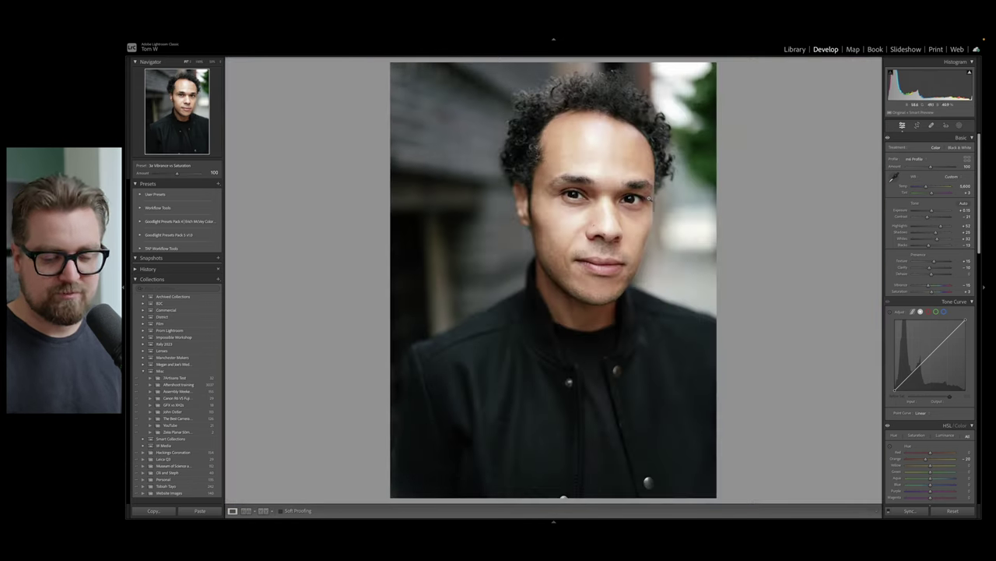
# - Compare the half-length portrait with the serious close-up and inspect the close-up's face again at magnified view
pyautogui.press('Right')
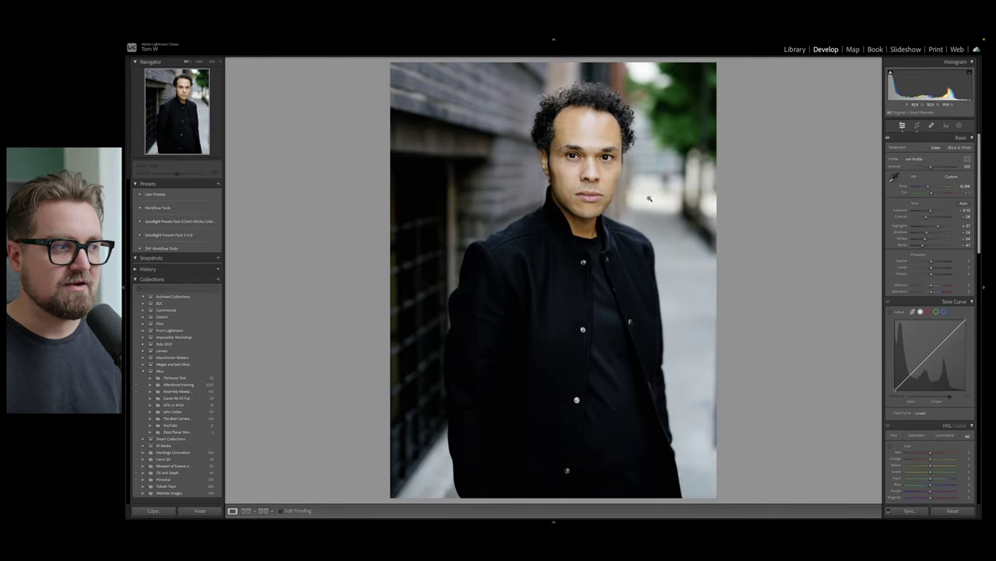
pyautogui.press('Right')
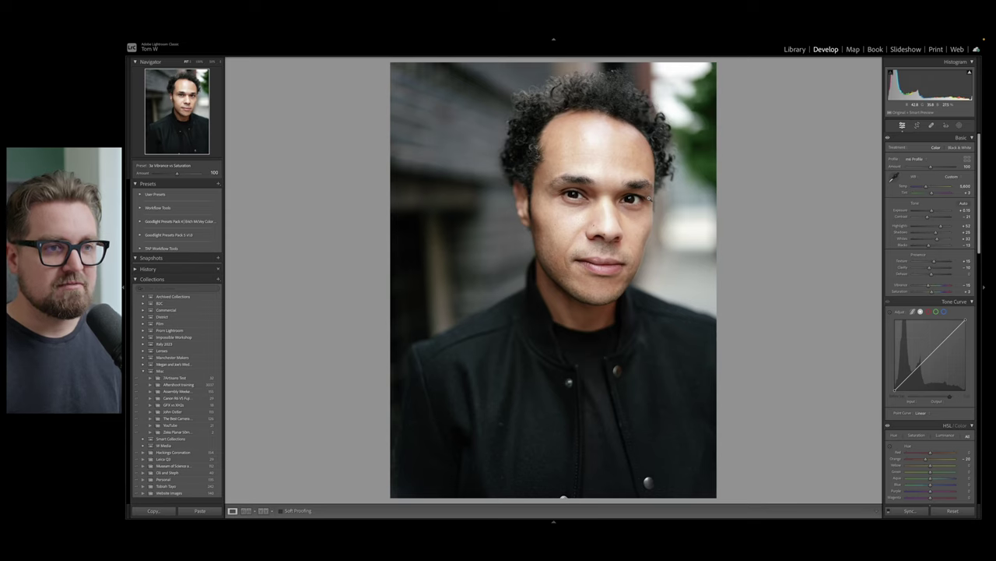
pyautogui.click(607, 204)
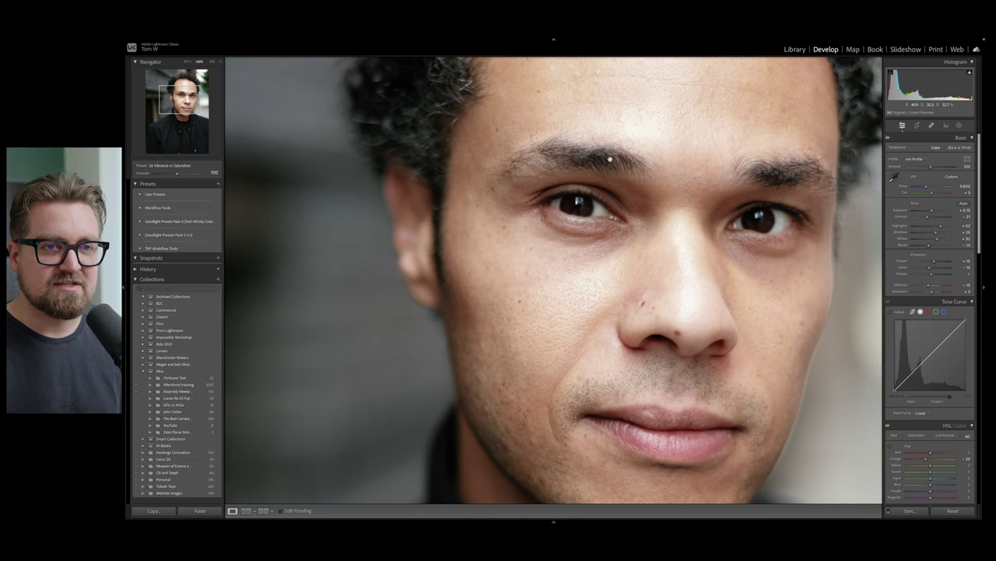
pyautogui.click(694, 245)
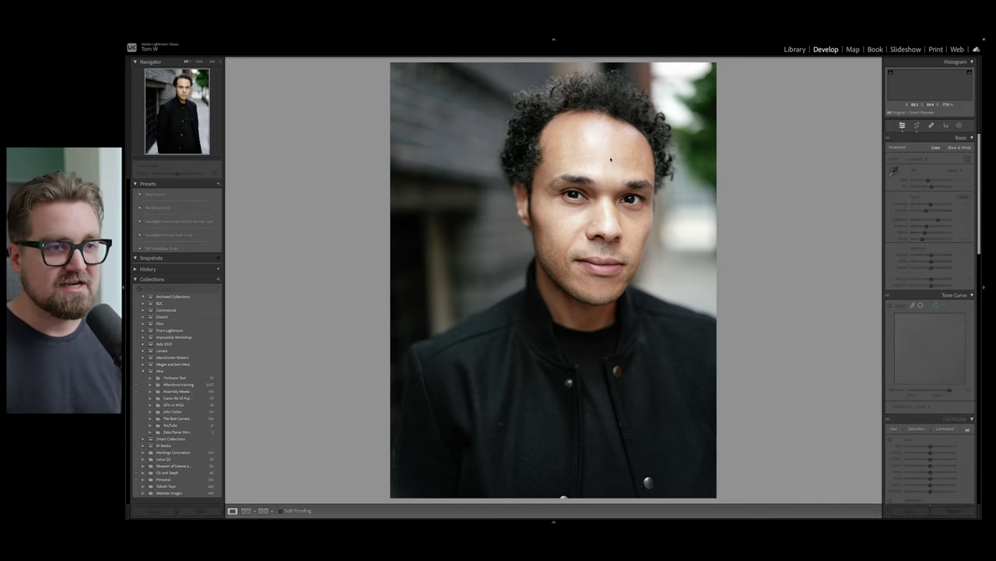
# - Cycle repeatedly through the three full-frame portraits in Develop to compare their colour, contrast and skin tones
pyautogui.press('Right')
pyautogui.press('Right')
pyautogui.press('Right')
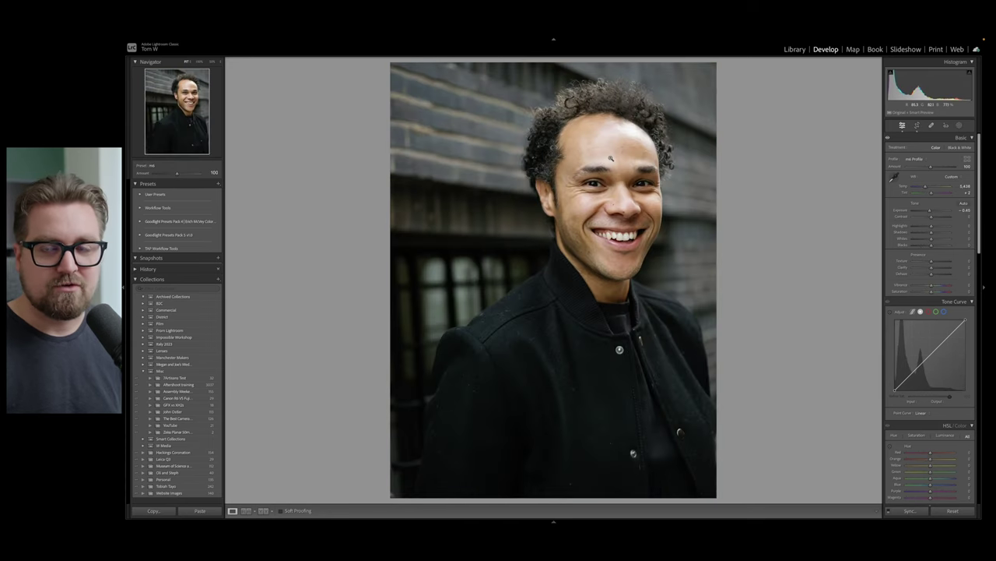
pyautogui.press('Right')
pyautogui.press('Right')
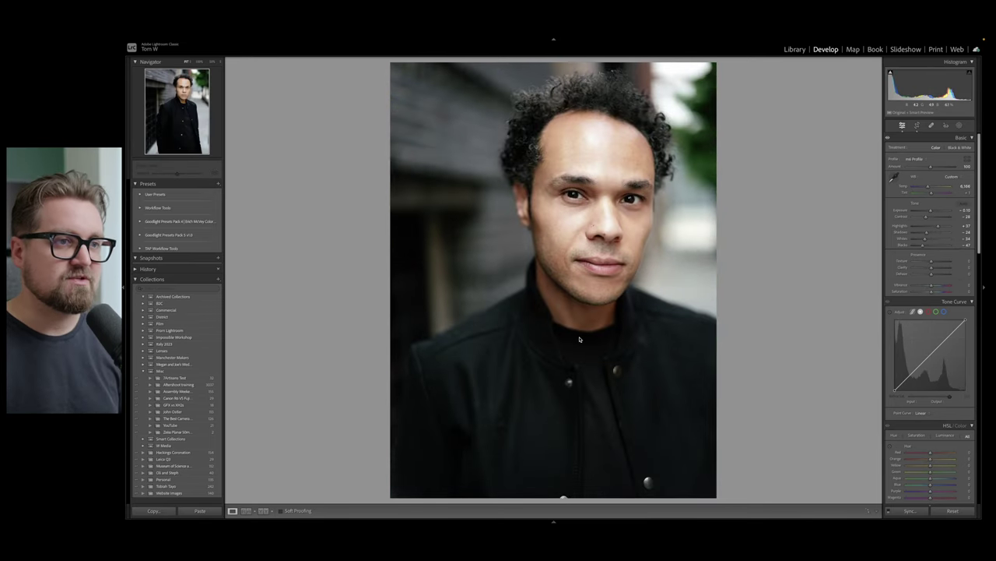
pyautogui.press('Right')
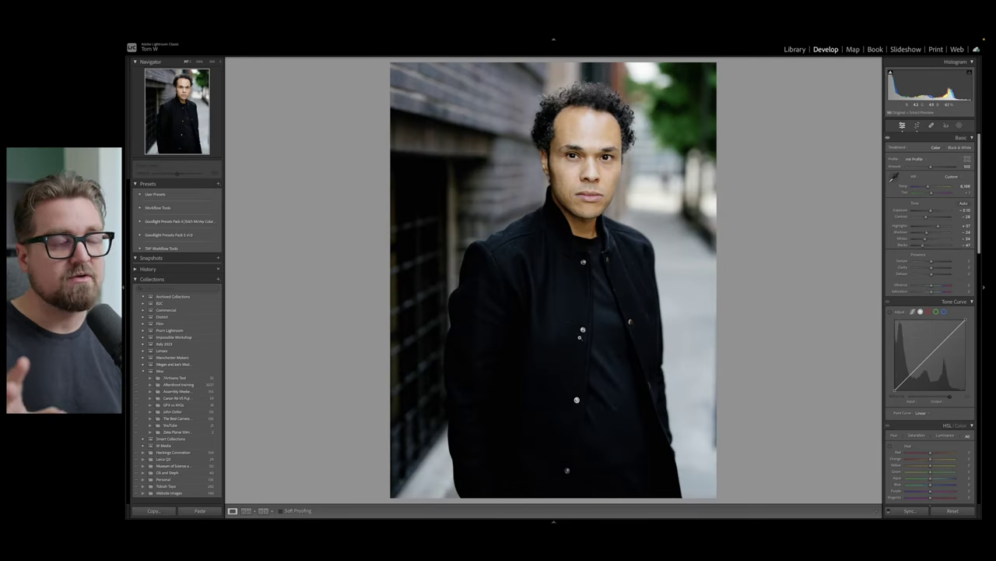
pyautogui.press('Right')
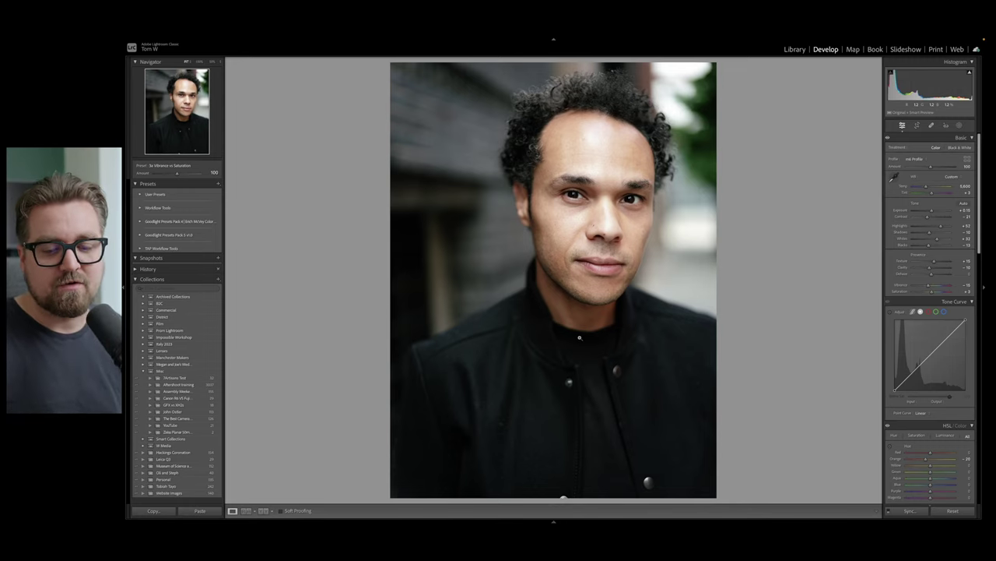
pyautogui.press('Right')
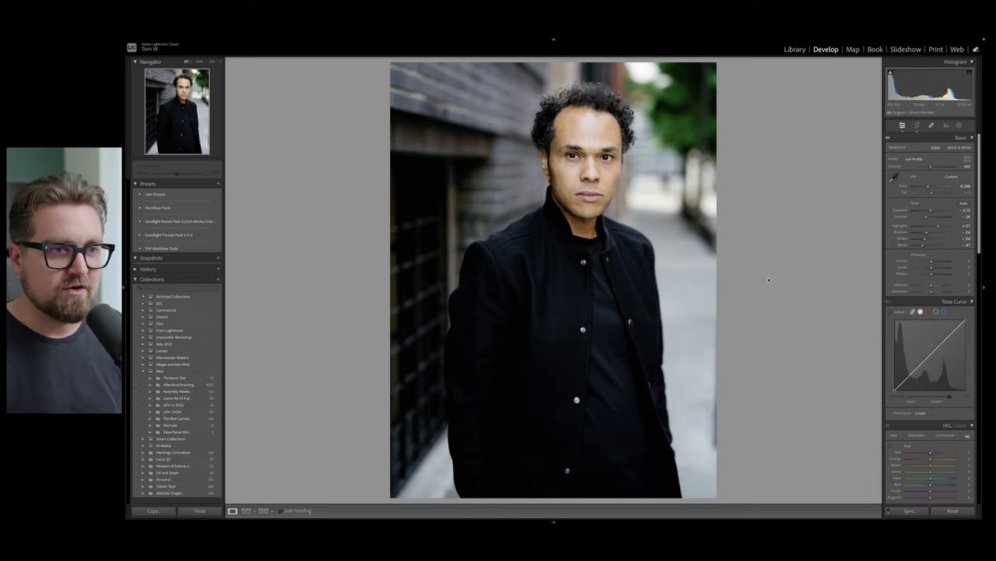
pyautogui.press('Right')
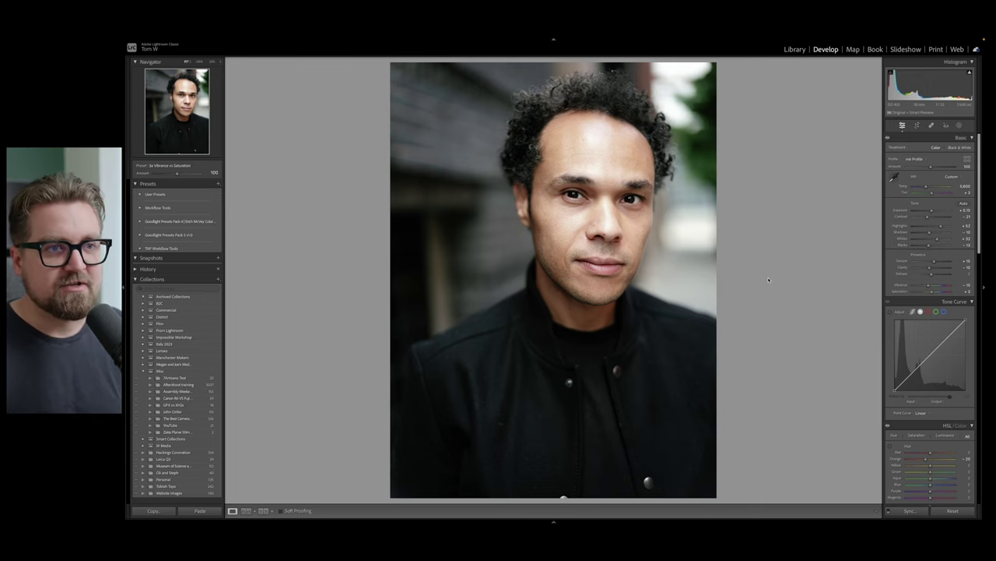
pyautogui.press('Right')
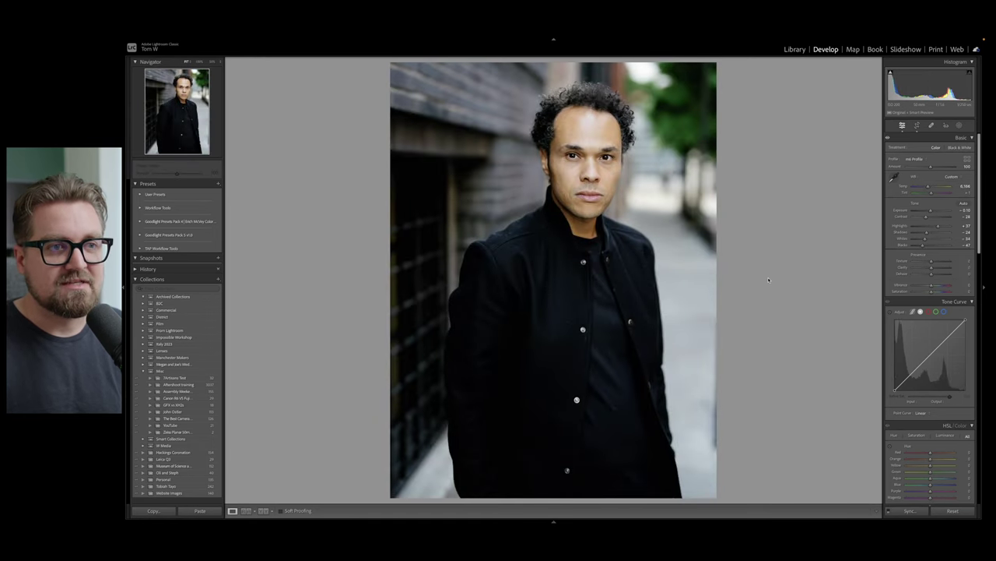
pyautogui.press('Right')
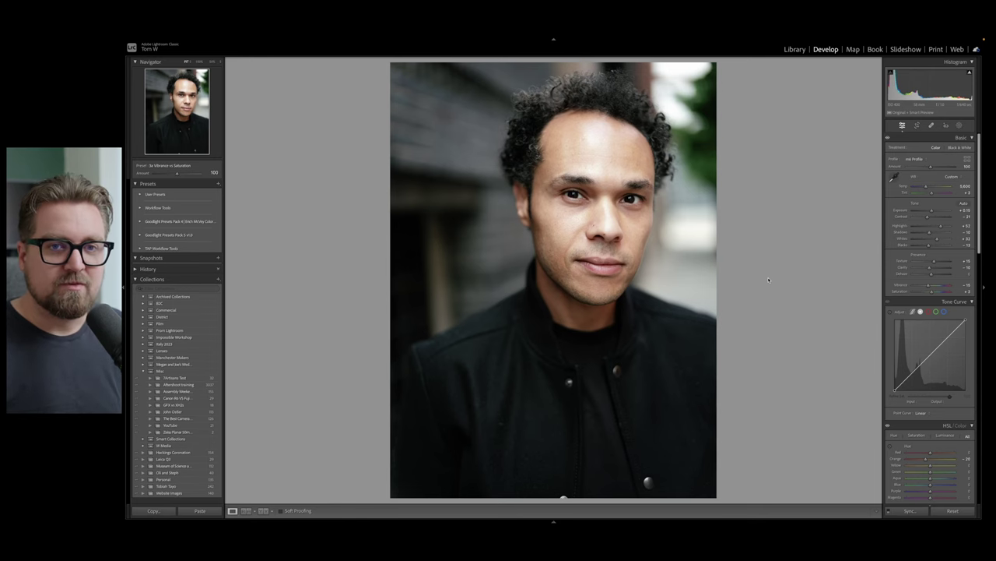
pyautogui.press('Right')
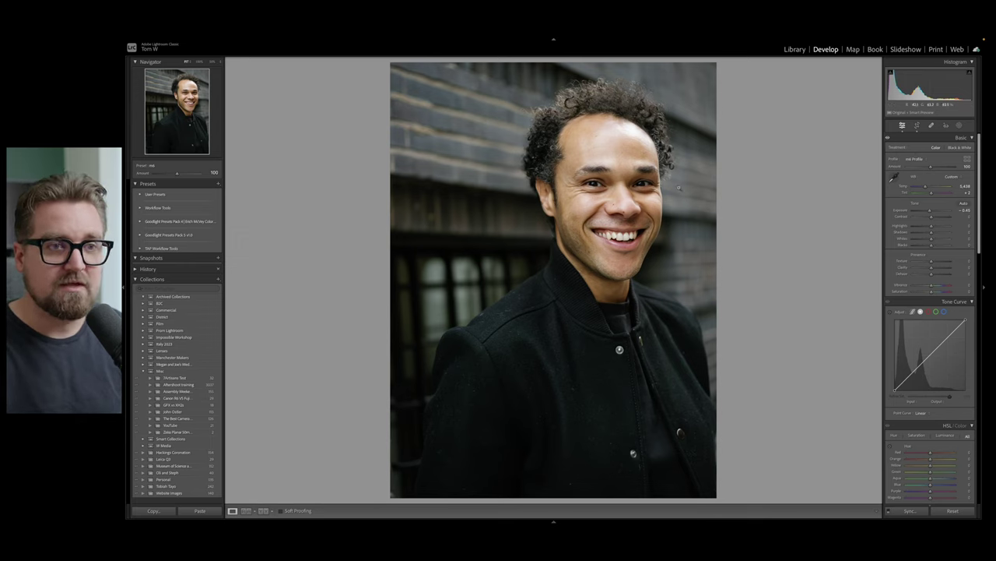
# - Show the three portraits side by side in the Library's Survey view
pyautogui.press('g')
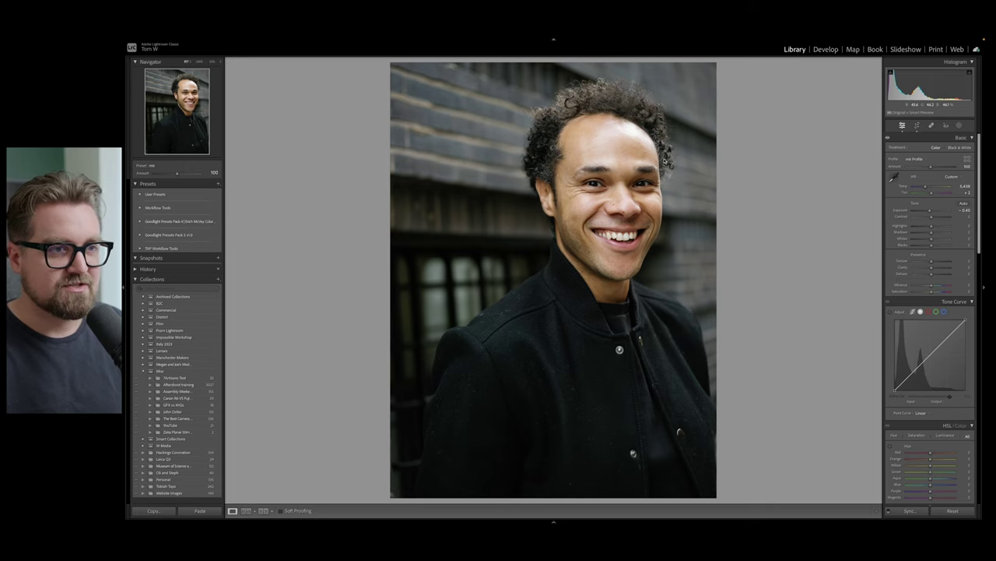
pyautogui.press('n')
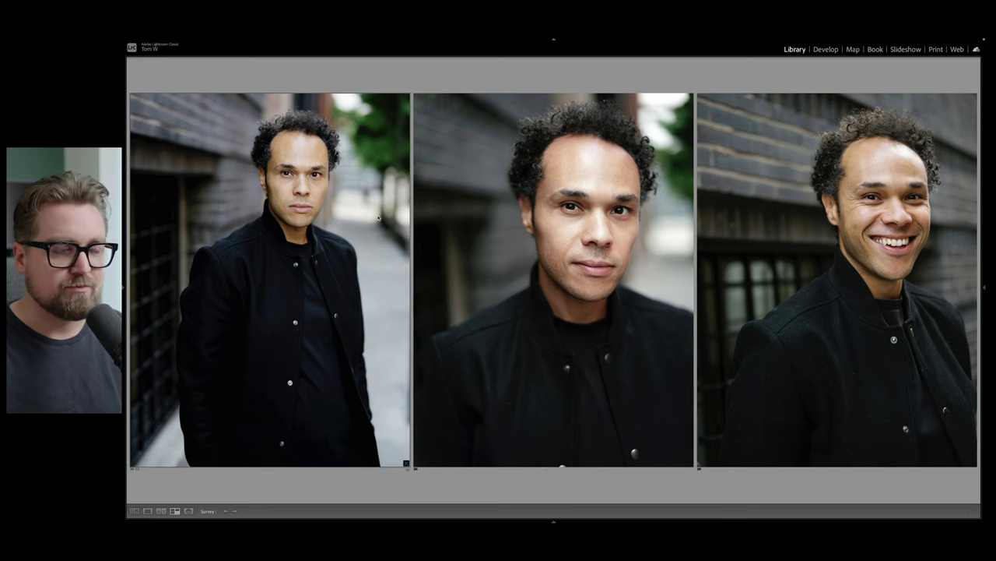
# - Select photos 8, 9 and 10 in the Library grid and show them side by side in Survey view
pyautogui.press('g')
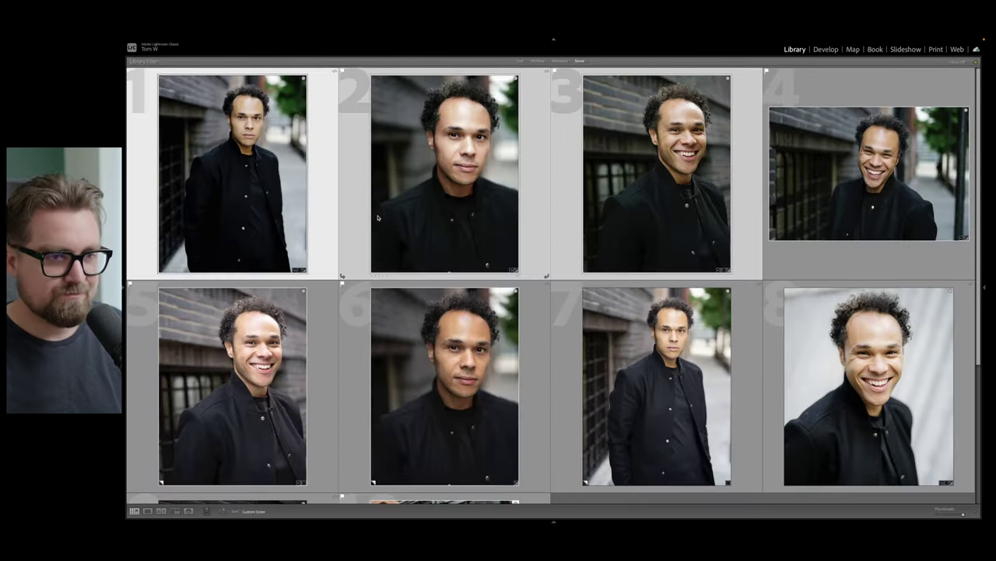
pyautogui.scroll(-3, 377, 201)
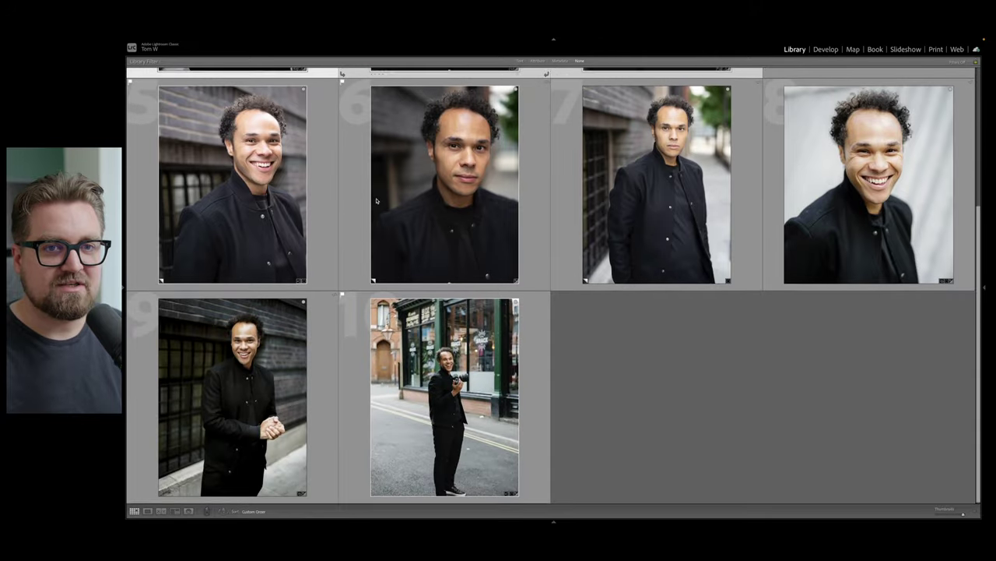
pyautogui.scroll(3, 639, 250)
pyautogui.click(868, 386)
pyautogui.scroll(-3, 778, 374)
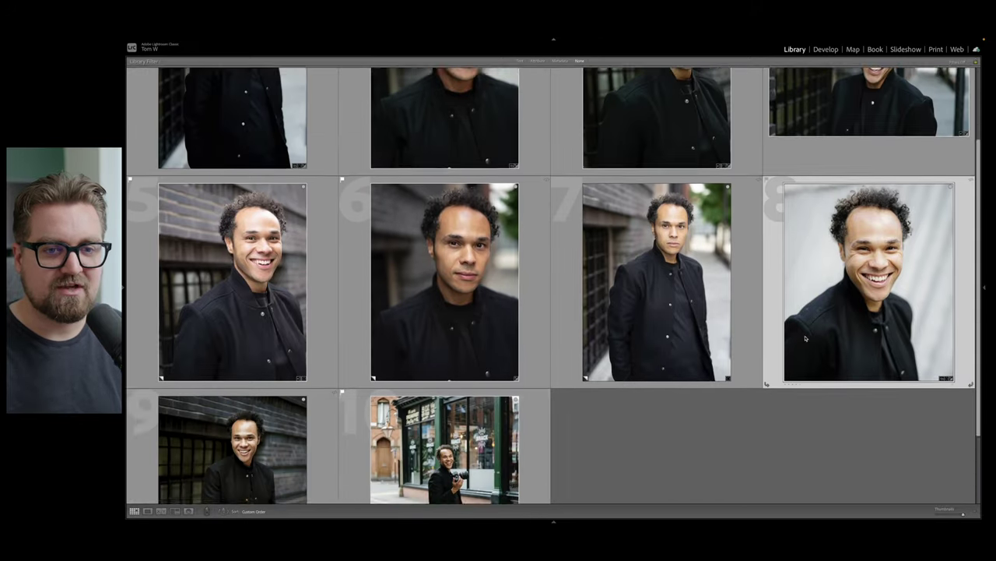
pyautogui.keyDown('ctrl'); pyautogui.click(200, 360); pyautogui.keyUp('ctrl')
pyautogui.keyDown('ctrl'); pyautogui.click(491, 347); pyautogui.keyUp('ctrl')
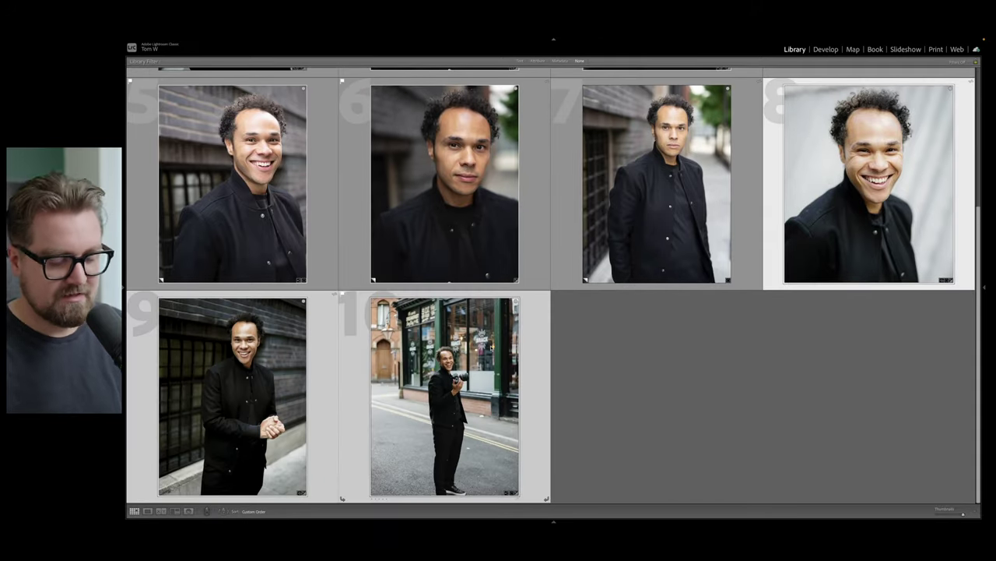
pyautogui.press('n')
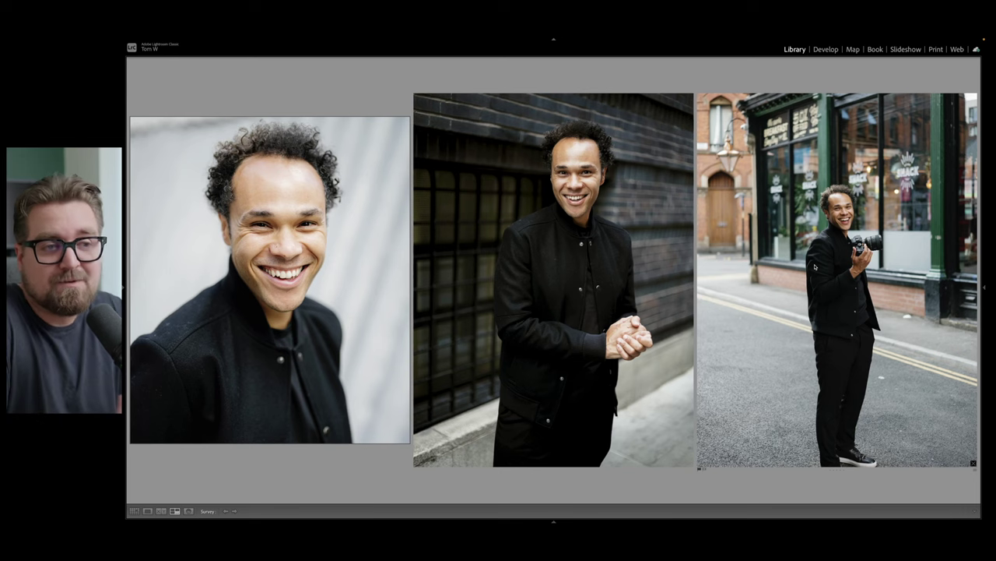
# - Step the Survey selection from the street portrait back to the smiling close-up, and make the half-length brick-wall portrait active
pyautogui.press('Left')
pyautogui.press('Left')
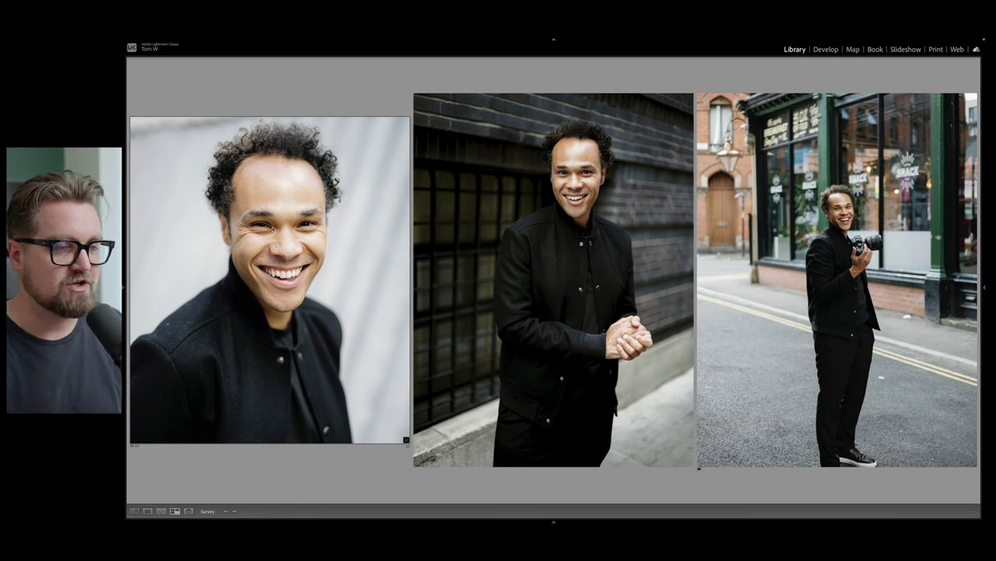
pyautogui.click(539, 179)
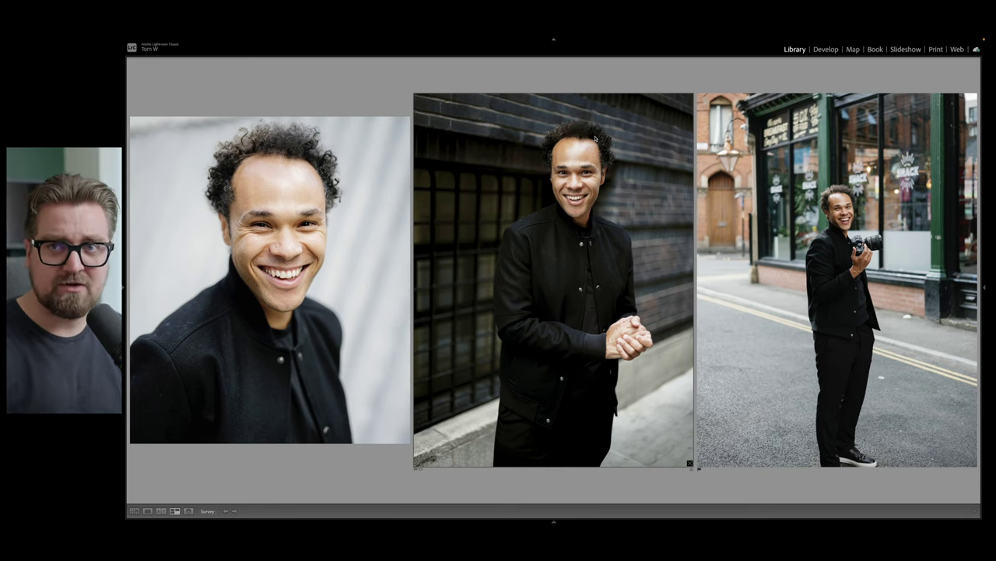
# - Select the full-length street portrait, view it enlarged on its own, and open it in Develop
pyautogui.click(754, 139)
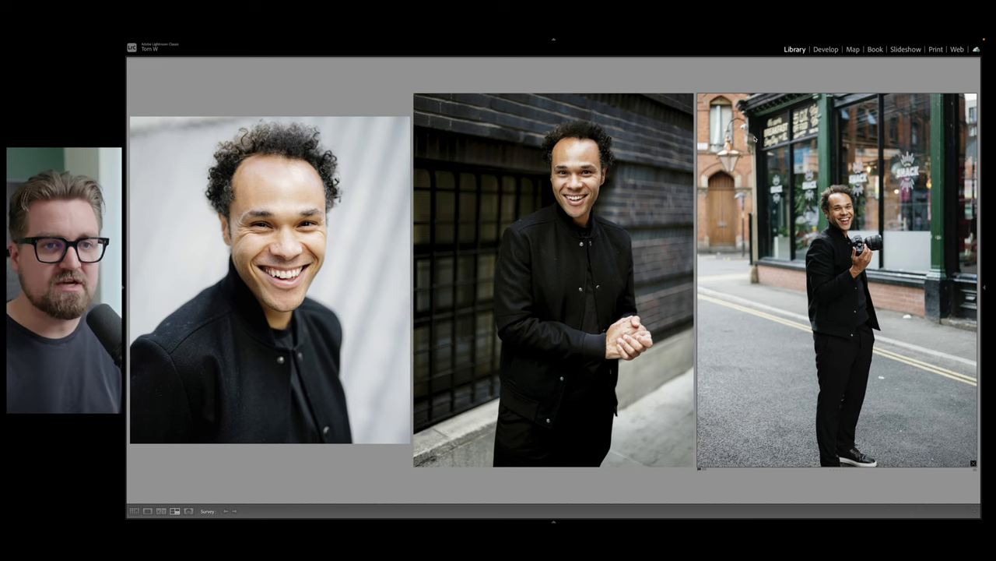
pyautogui.doubleClick(766, 147)
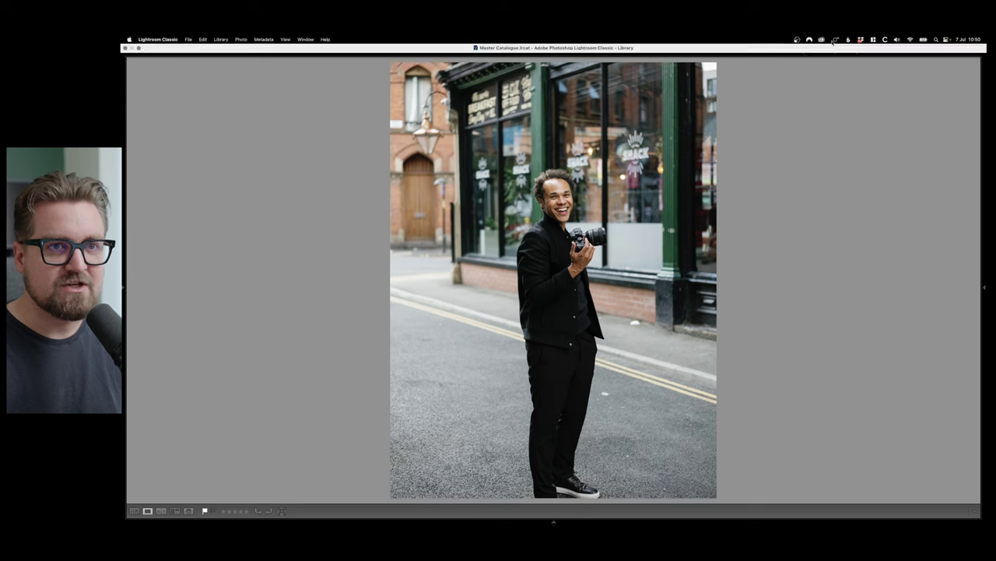
pyautogui.click(822, 51)
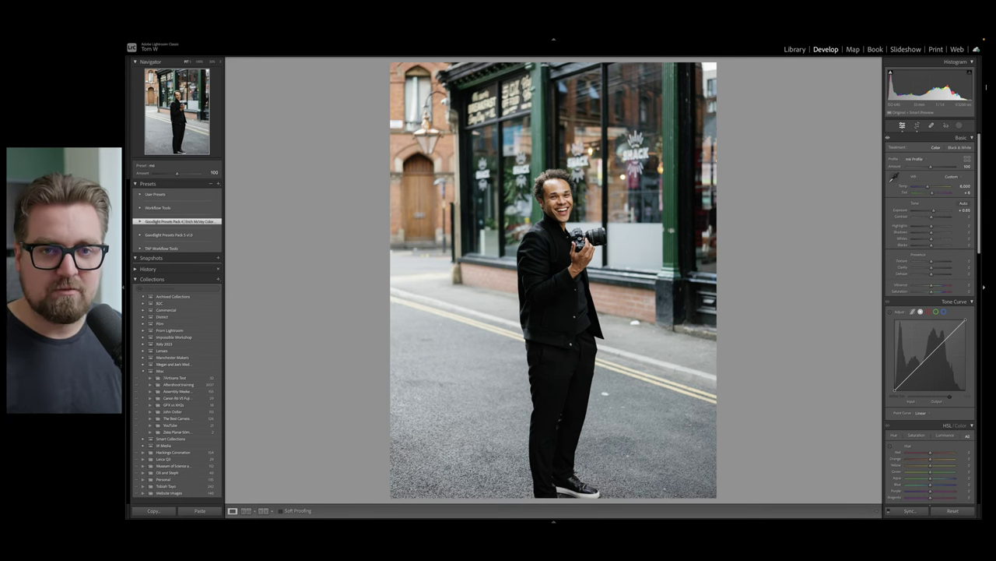
# - Cycle through the brick-wall, street and close-up portraits in Develop to compare their tones, colour and adjustment settings
pyautogui.press('Right')
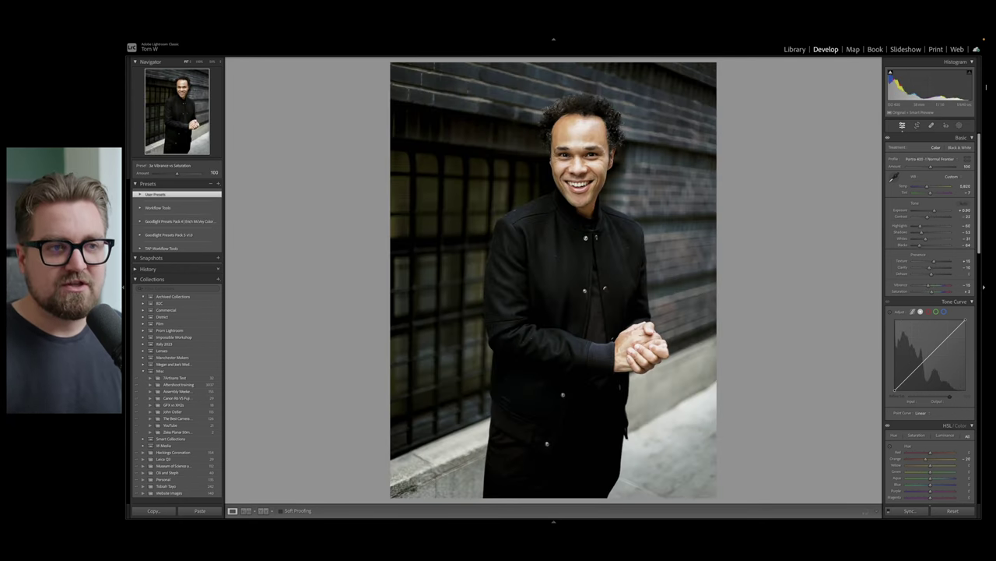
pyautogui.moveTo(934, 211); pyautogui.dragTo(939, 213)
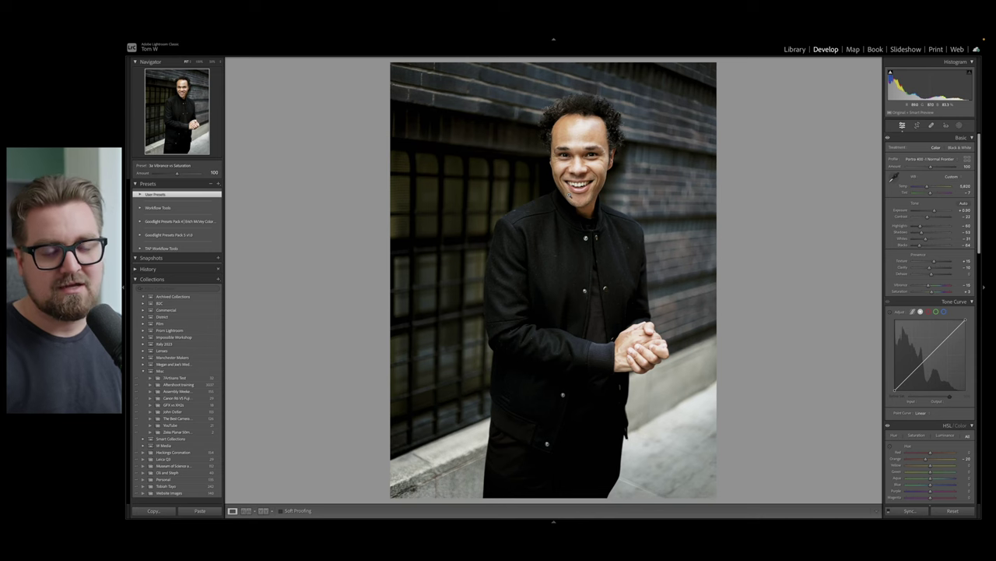
pyautogui.press('Right')
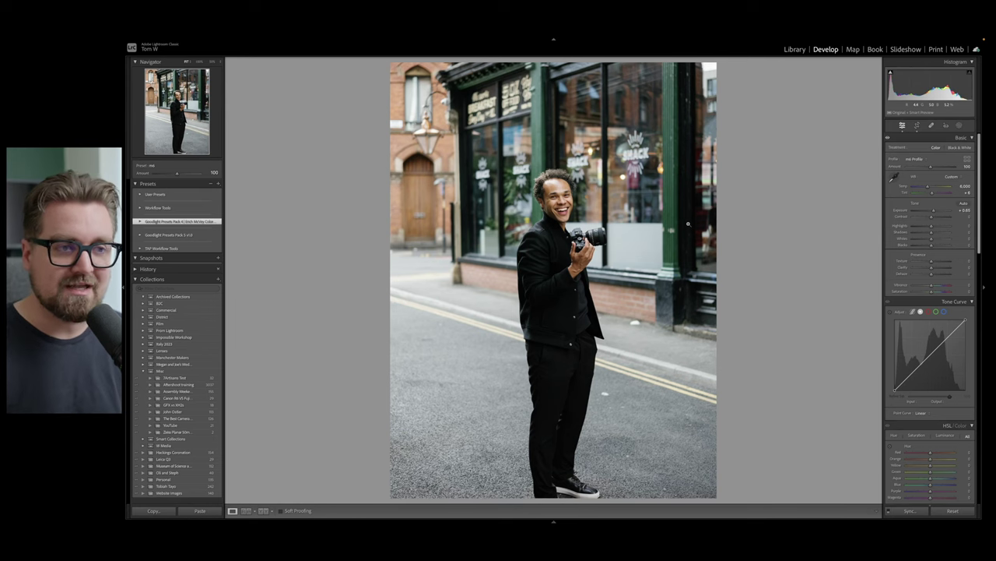
pyautogui.press('Right')
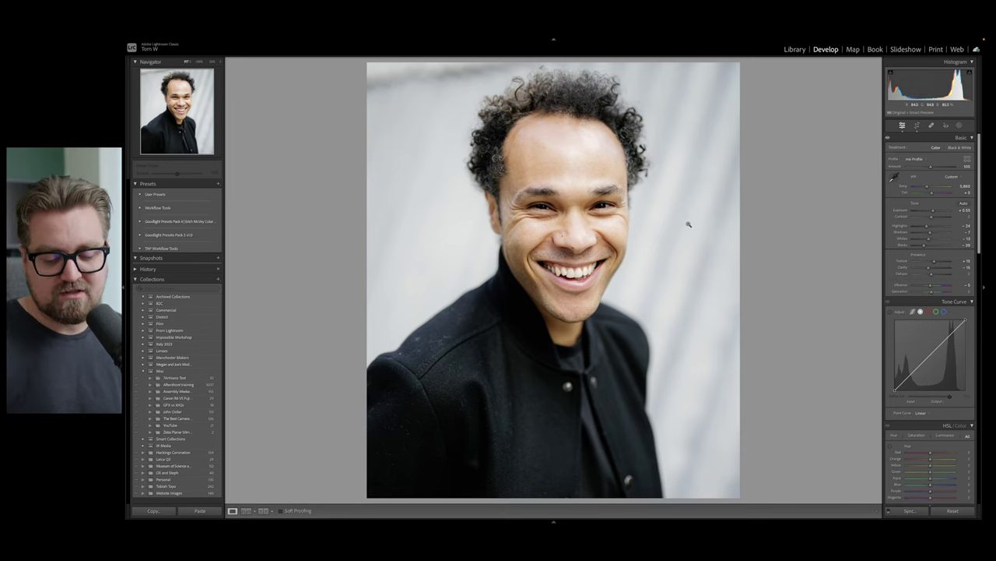
pyautogui.press('Right')
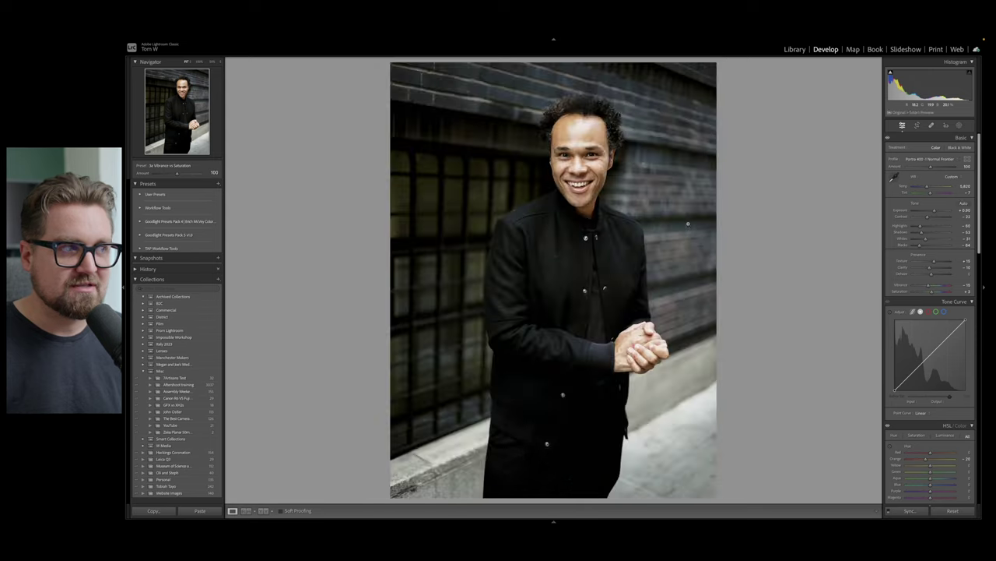
pyautogui.press('Right')
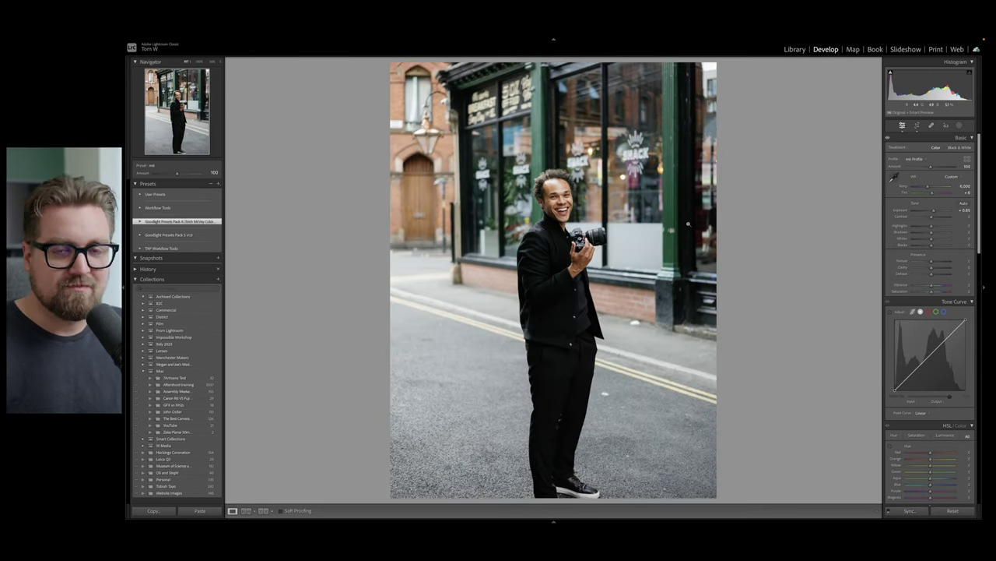